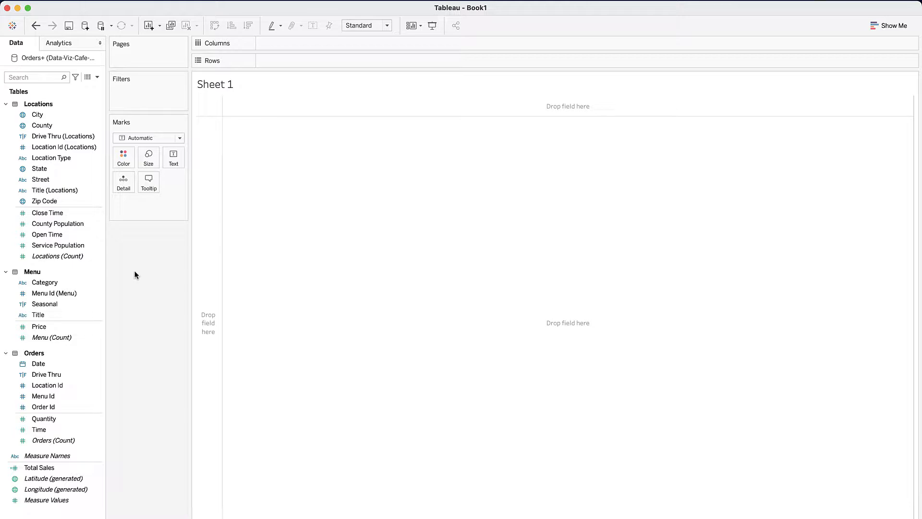
Build a text table of the Orders count with the Date year in columns and menu Category in rows.
{"action": "left_click_drag", "start_coordinate": [48, 363], "coordinate": [299, 44]}
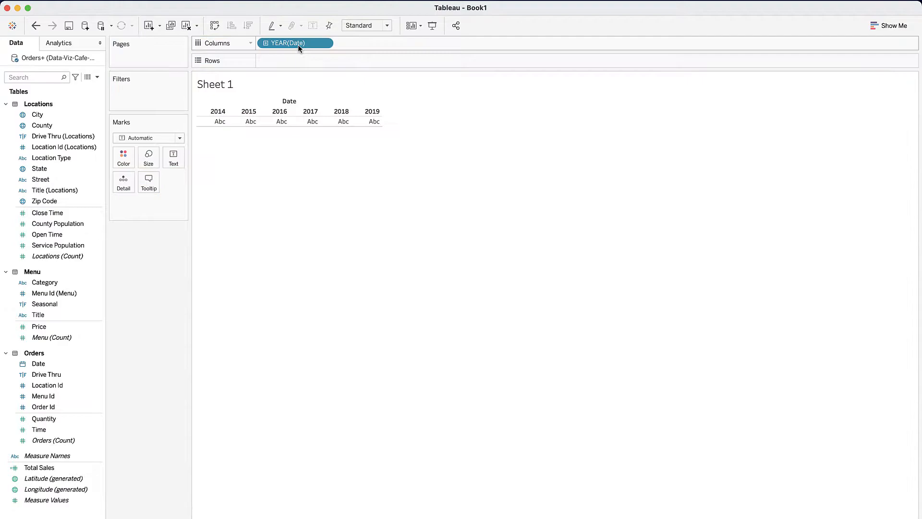
{"action": "left_click_drag", "start_coordinate": [42, 280], "coordinate": [269, 59]}
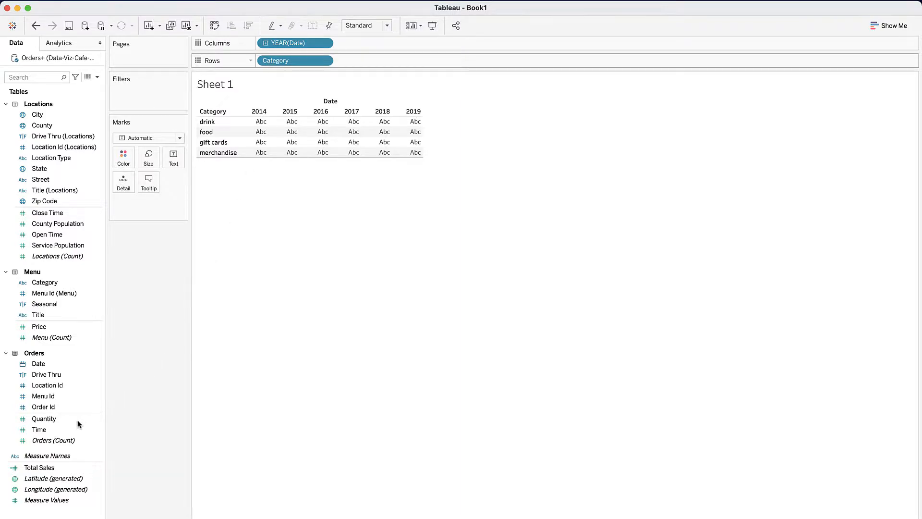
{"action": "left_click_drag", "start_coordinate": [52, 443], "coordinate": [313, 124]}
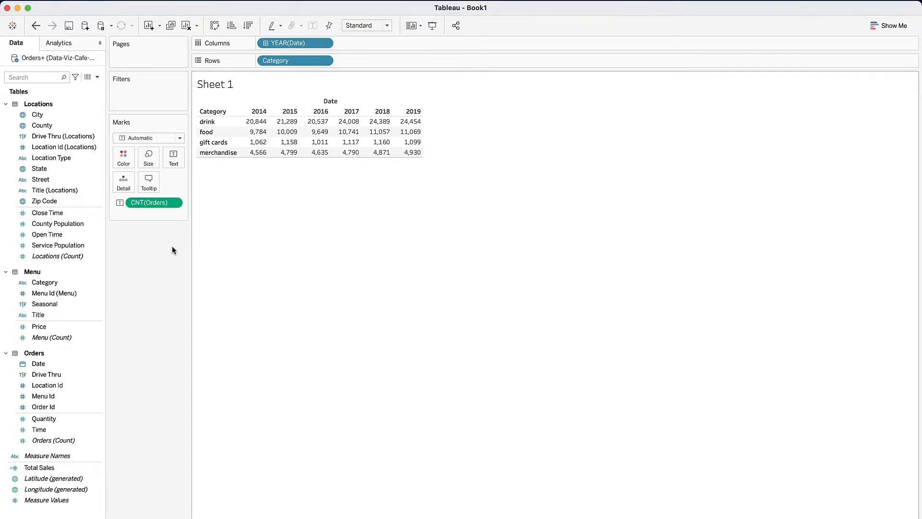
Add row and column grand totals to the order count table.
{"action": "left_click", "coordinate": [59, 44]}
{"action": "left_click_drag", "start_coordinate": [31, 113], "coordinate": [341, 110]}
{"action": "left_click_drag", "start_coordinate": [31, 116], "coordinate": [386, 114]}
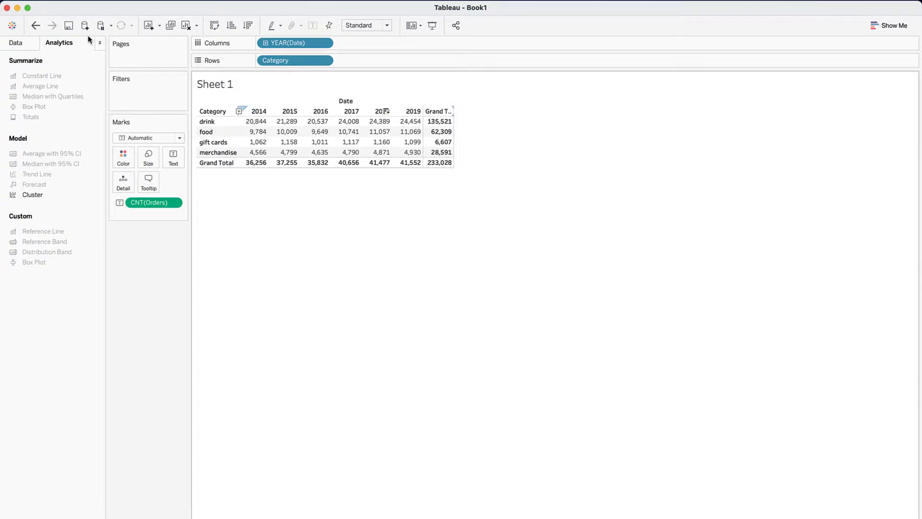
{"action": "left_click", "coordinate": [18, 43]}
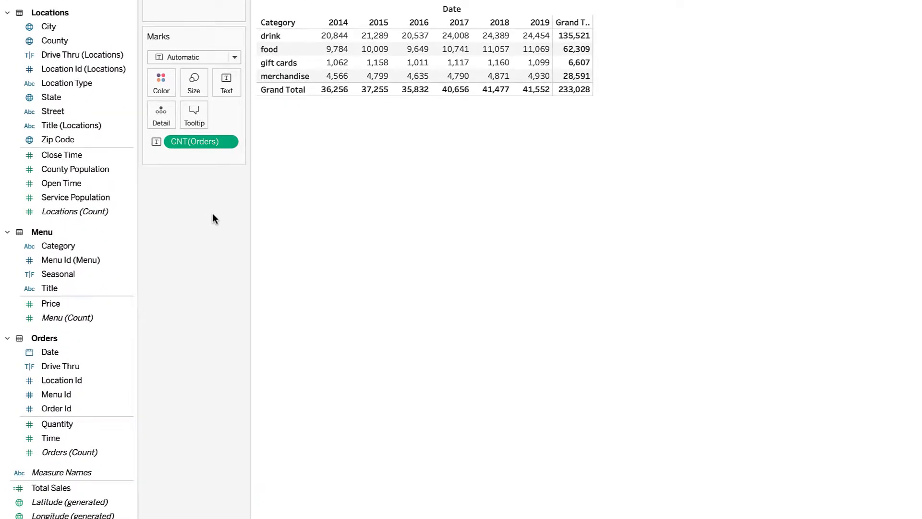
Apply a Running Total quick table calculation to the order count and compute it using Table (down).
{"action": "left_click", "coordinate": [227, 141]}
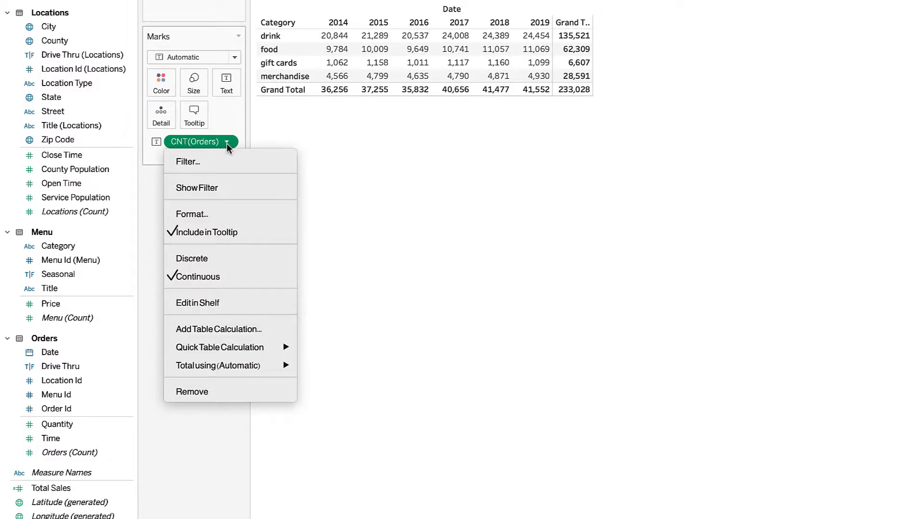
{"action": "mouse_move", "coordinate": [233, 347]}
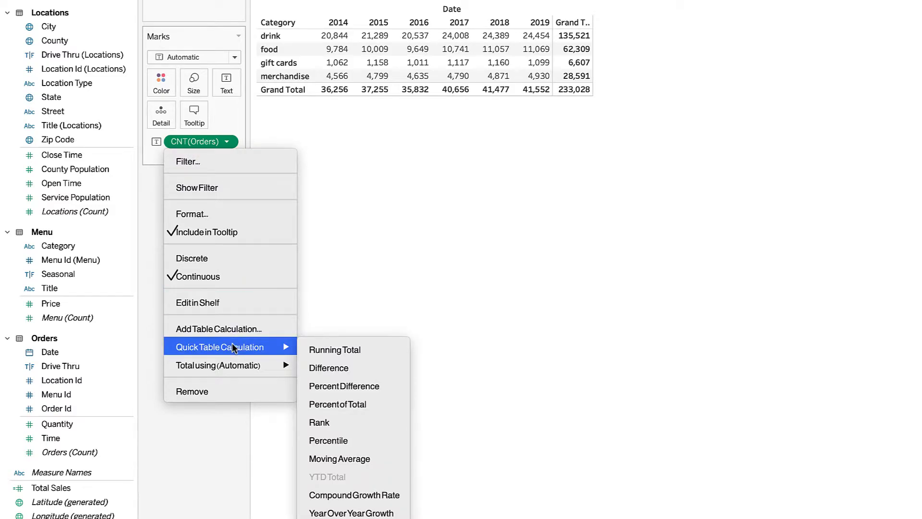
{"action": "left_click", "coordinate": [316, 350]}
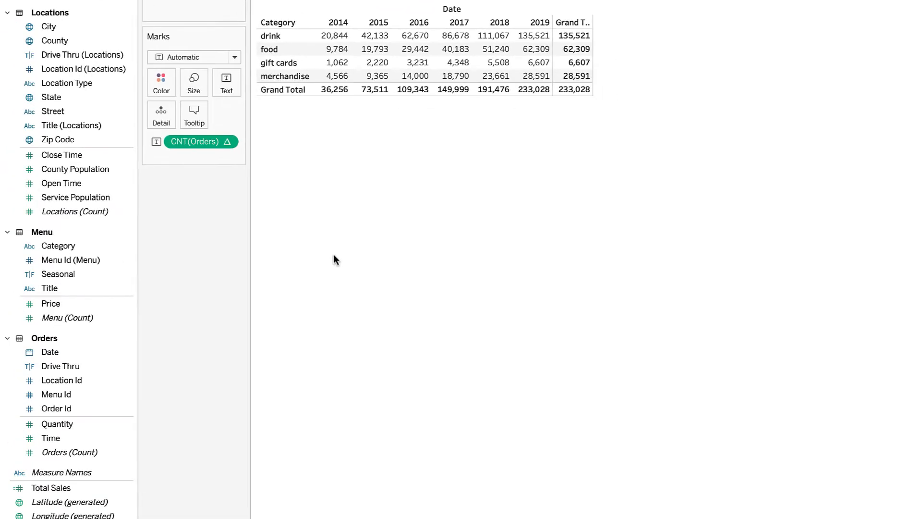
{"action": "left_click", "coordinate": [228, 141]}
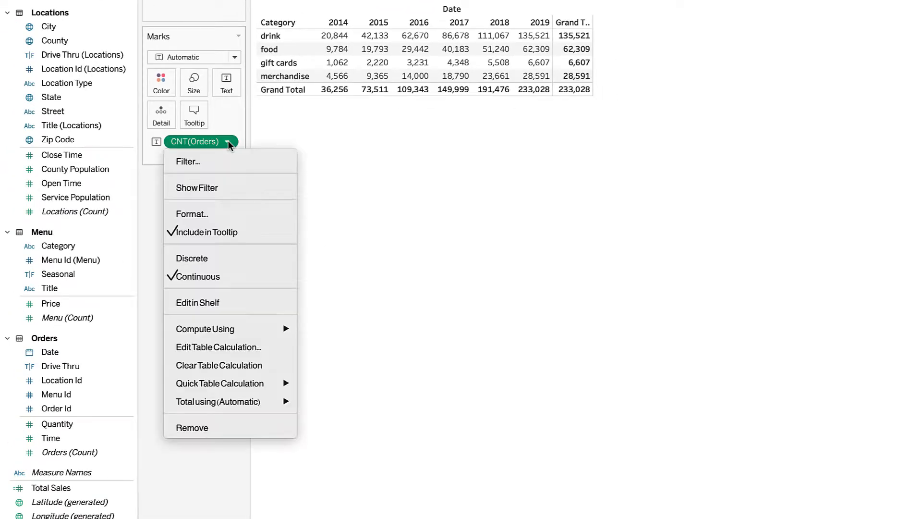
{"action": "mouse_move", "coordinate": [244, 328]}
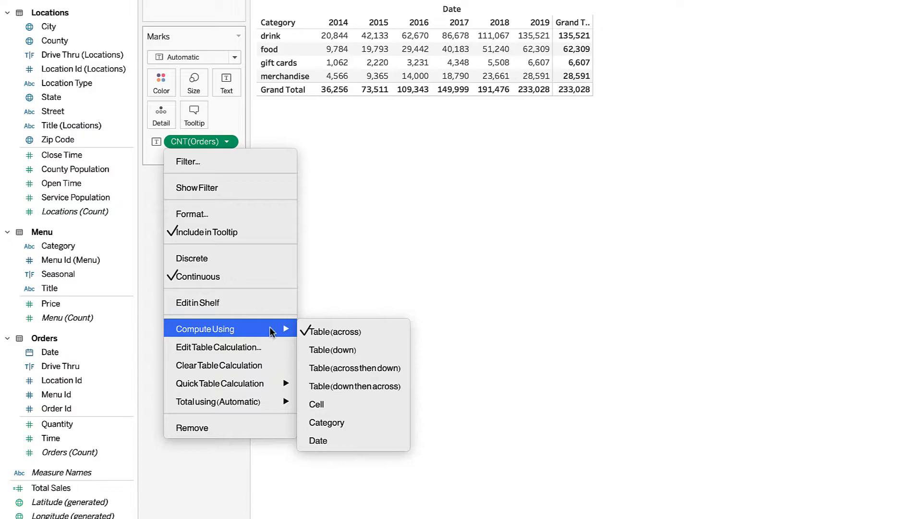
{"action": "left_click", "coordinate": [334, 349]}
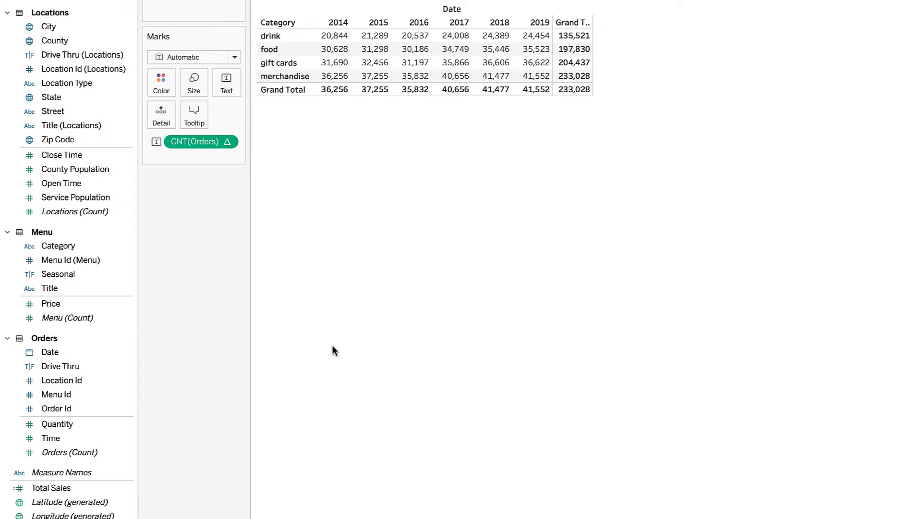
Apply the Difference quick table calculation to the order count and replace it with Percent Difference.
{"action": "left_click", "coordinate": [227, 142]}
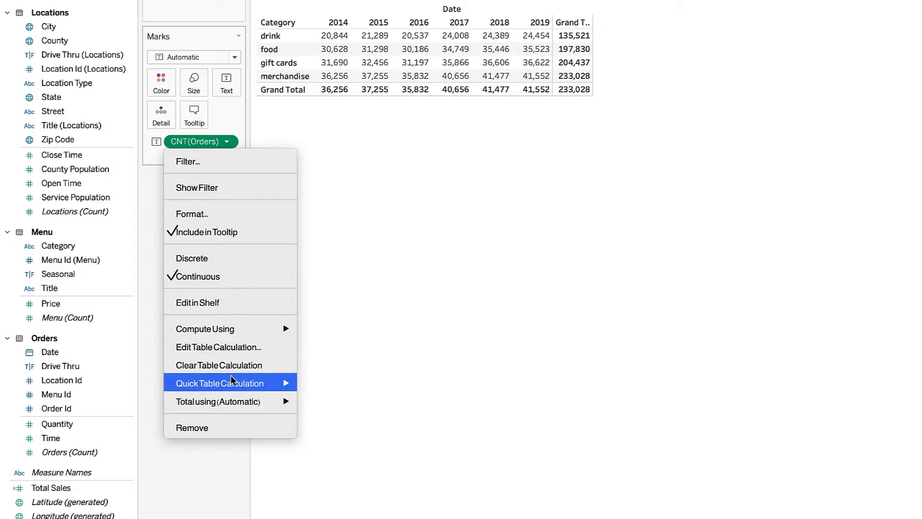
{"action": "mouse_move", "coordinate": [229, 376]}
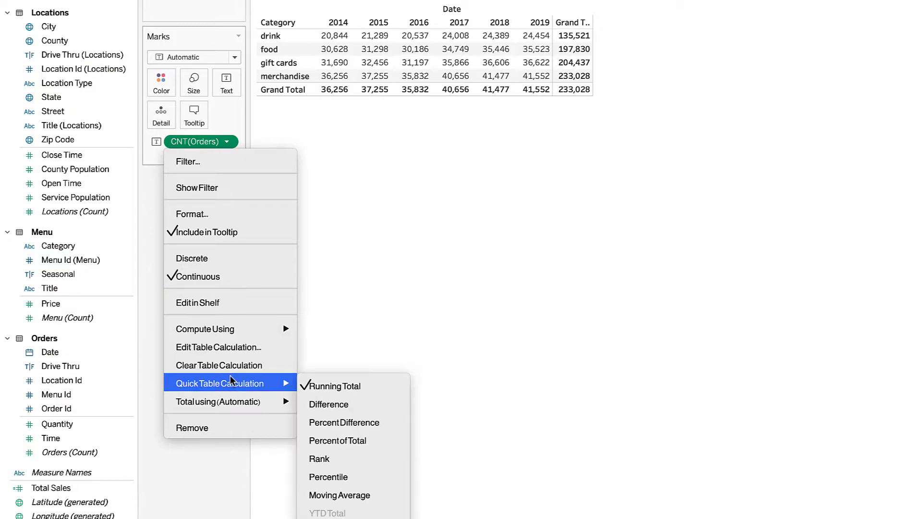
{"action": "left_click", "coordinate": [345, 404]}
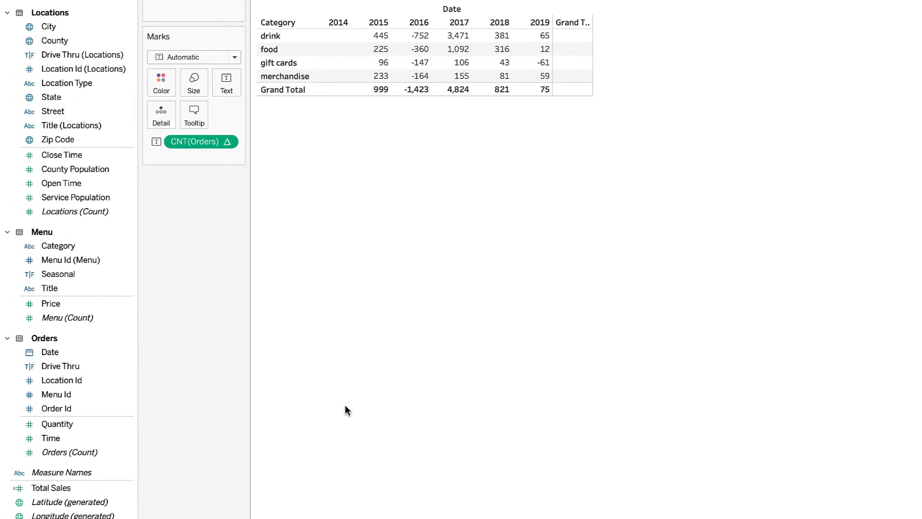
{"action": "left_click", "coordinate": [226, 142]}
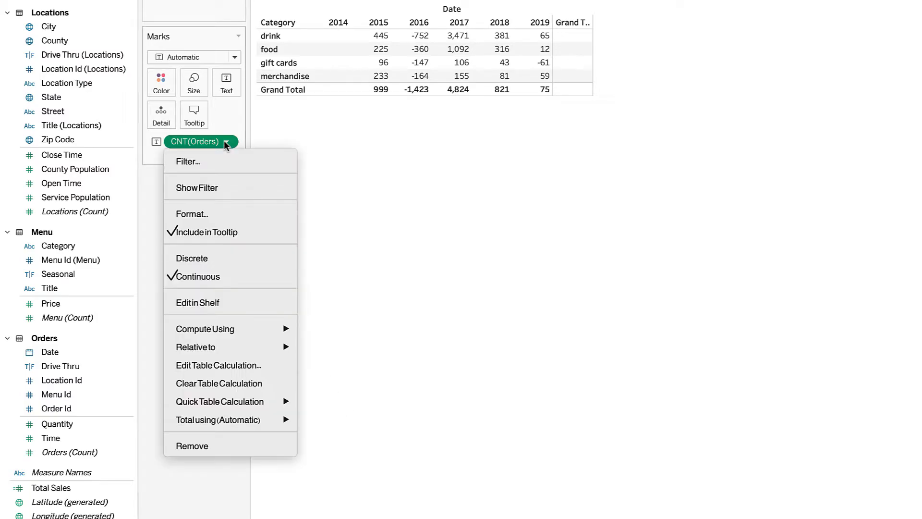
{"action": "mouse_move", "coordinate": [232, 401]}
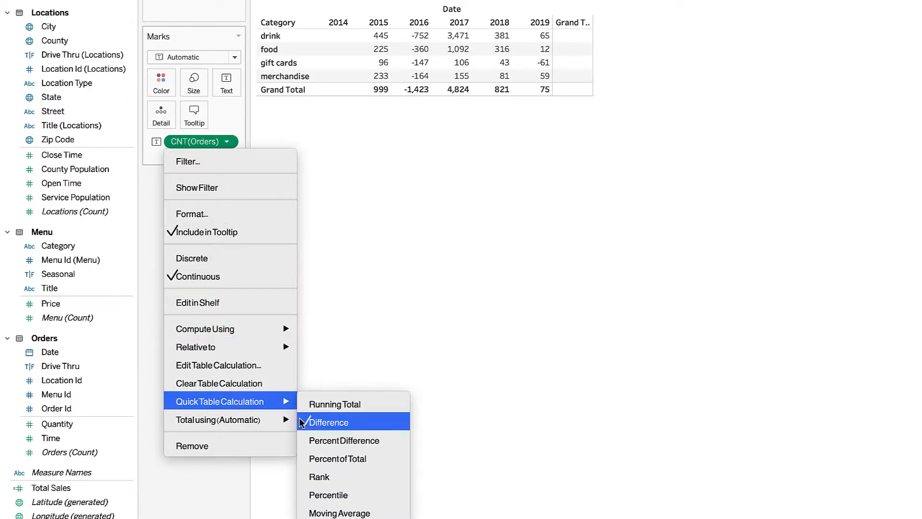
{"action": "left_click", "coordinate": [338, 440]}
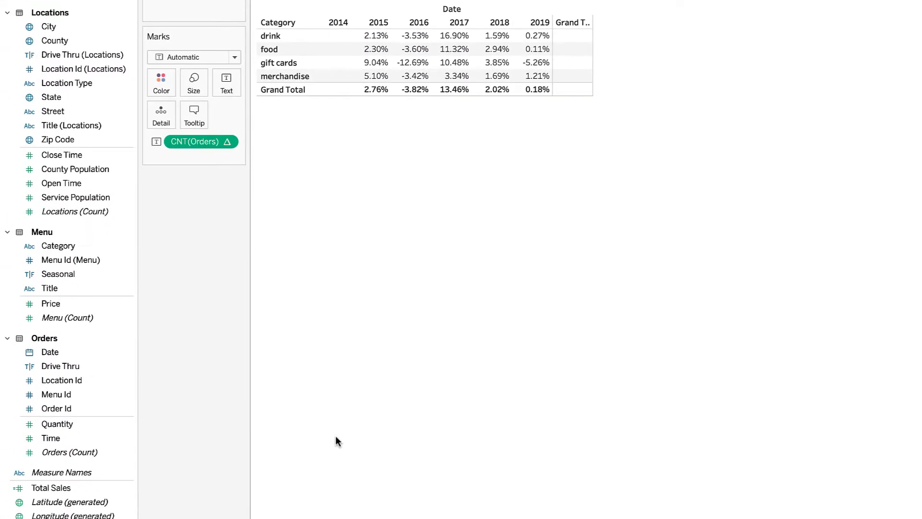
Change the order count's quick table calculation to Percent of Total and compute it using Table (down).
{"action": "left_click", "coordinate": [226, 141]}
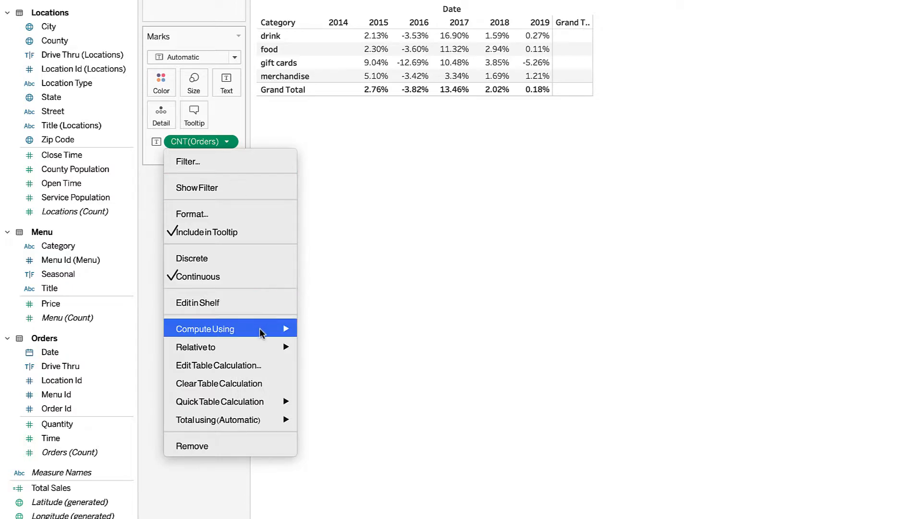
{"action": "mouse_move", "coordinate": [264, 401]}
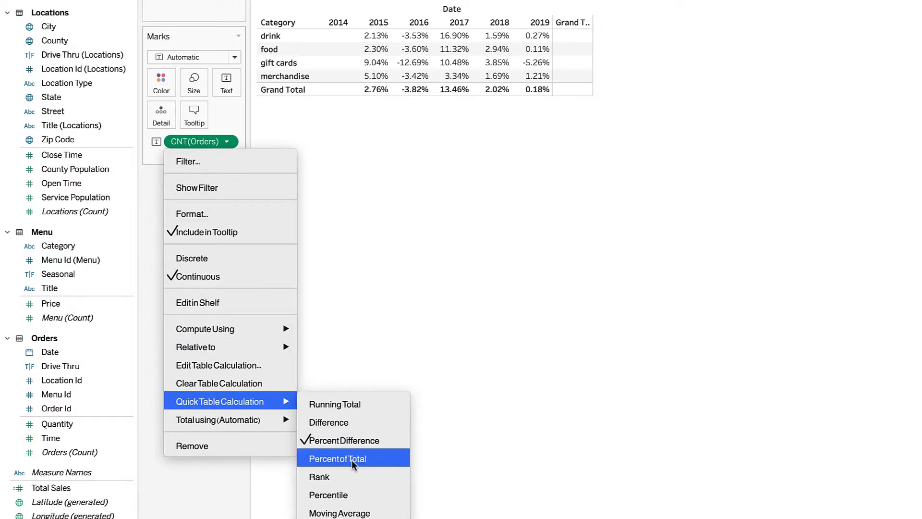
{"action": "left_click", "coordinate": [338, 458]}
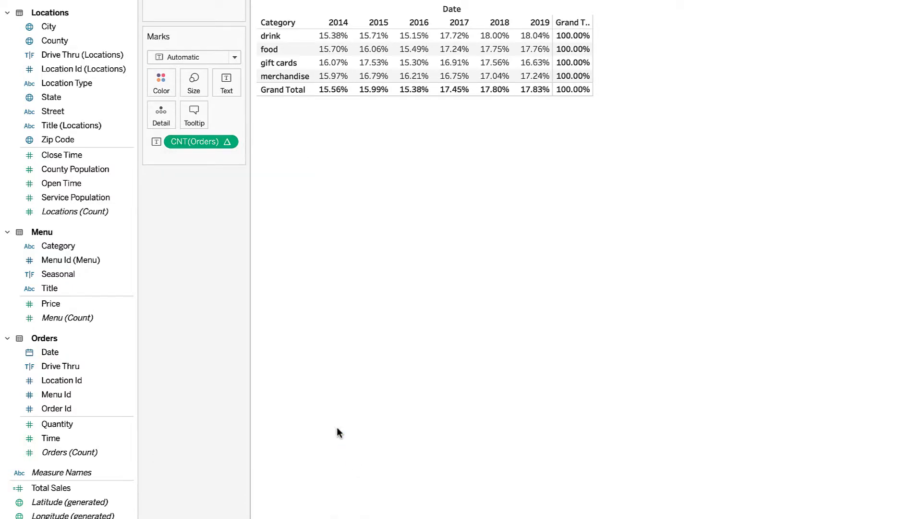
{"action": "left_click", "coordinate": [227, 141]}
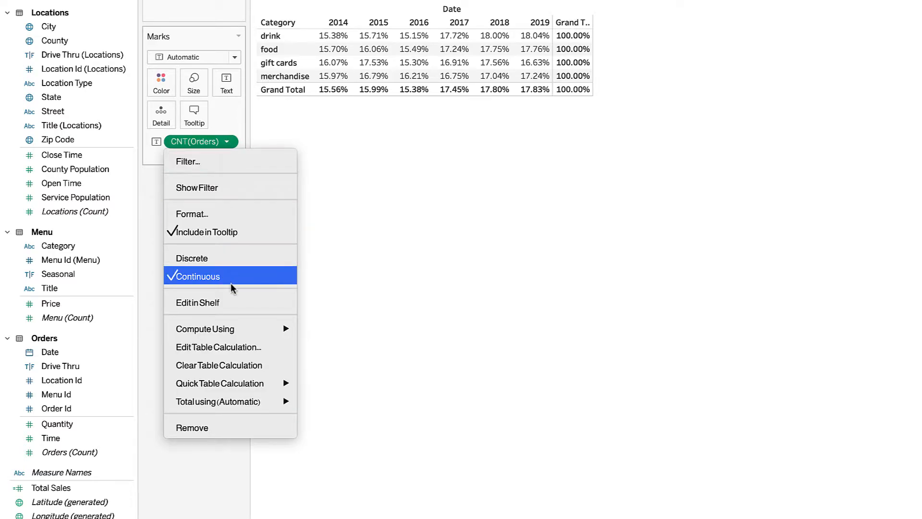
{"action": "mouse_move", "coordinate": [234, 327]}
{"action": "left_click", "coordinate": [326, 351]}
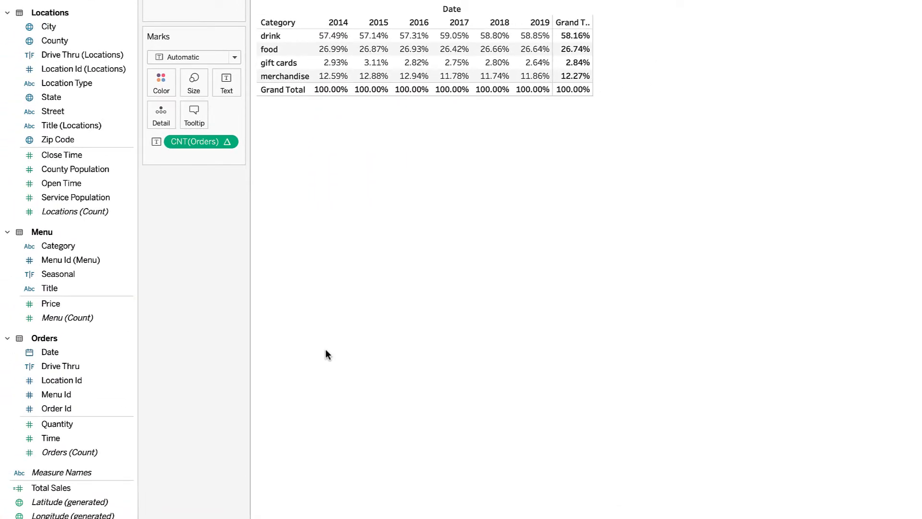
Change the order count's quick table calculation to Rank and compute it using Table (across then down).
{"action": "left_click", "coordinate": [225, 142]}
{"action": "mouse_move", "coordinate": [232, 383]}
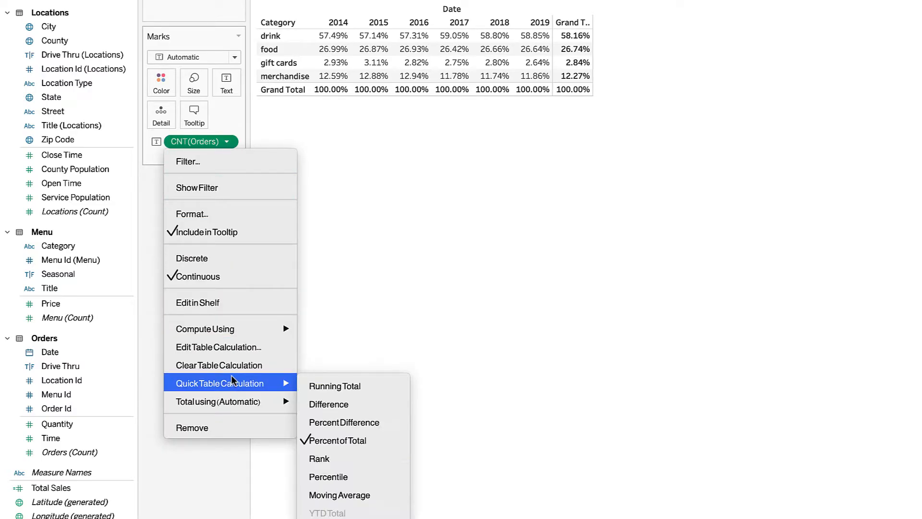
{"action": "left_click", "coordinate": [335, 458]}
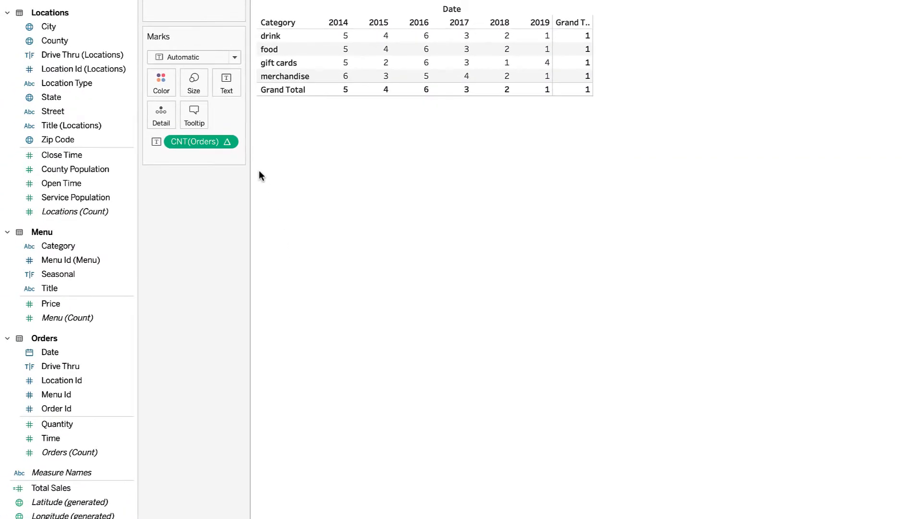
{"action": "left_click", "coordinate": [228, 142]}
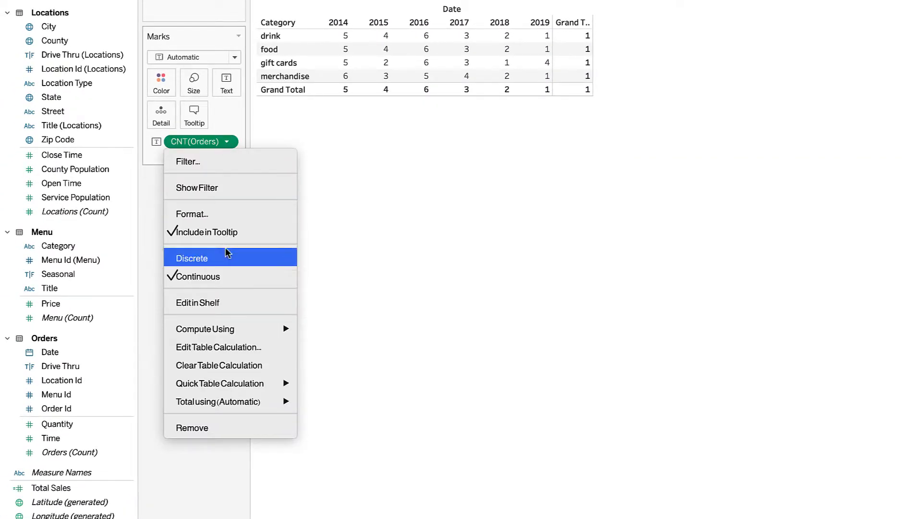
{"action": "mouse_move", "coordinate": [229, 327]}
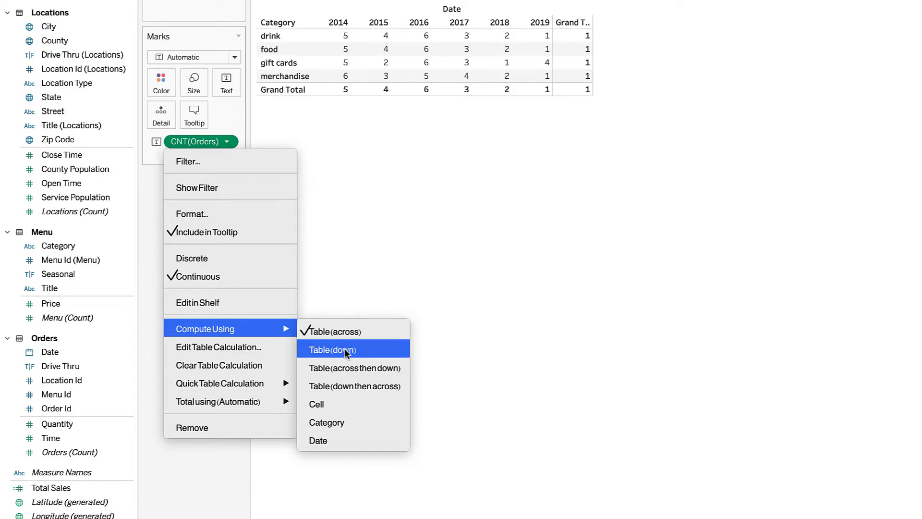
{"action": "left_click", "coordinate": [346, 369]}
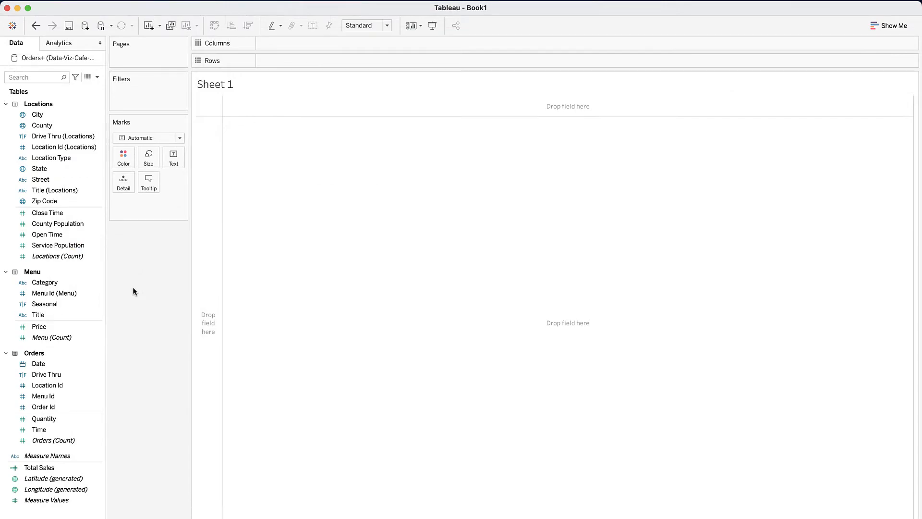
On the blank sheet, build a bar chart of the Orders count with menu Category and Title in columns.
{"action": "left_click_drag", "start_coordinate": [80, 315], "coordinate": [321, 50]}
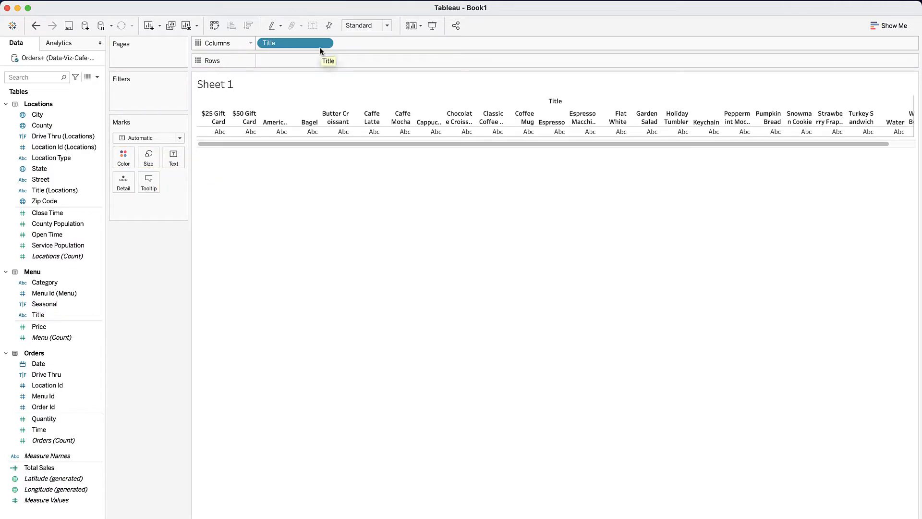
{"action": "left_click_drag", "start_coordinate": [45, 282], "coordinate": [266, 43]}
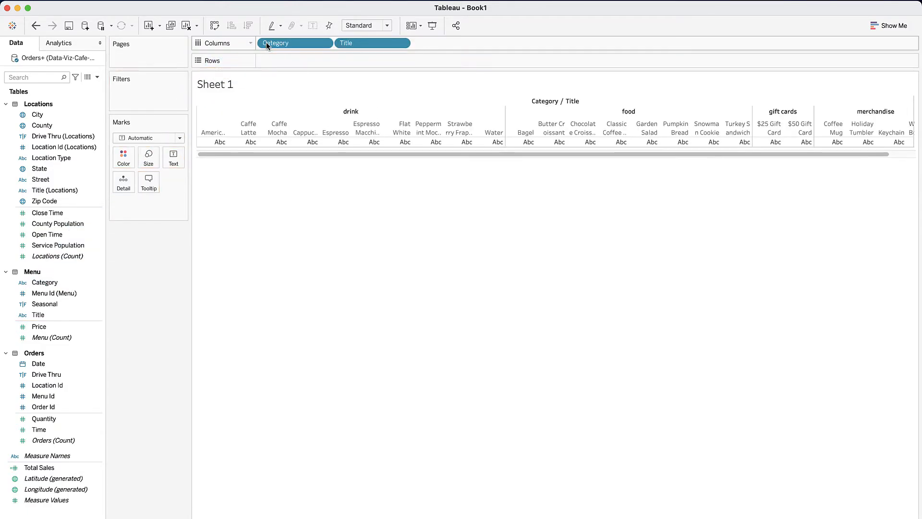
{"action": "left_click_drag", "start_coordinate": [67, 442], "coordinate": [351, 61]}
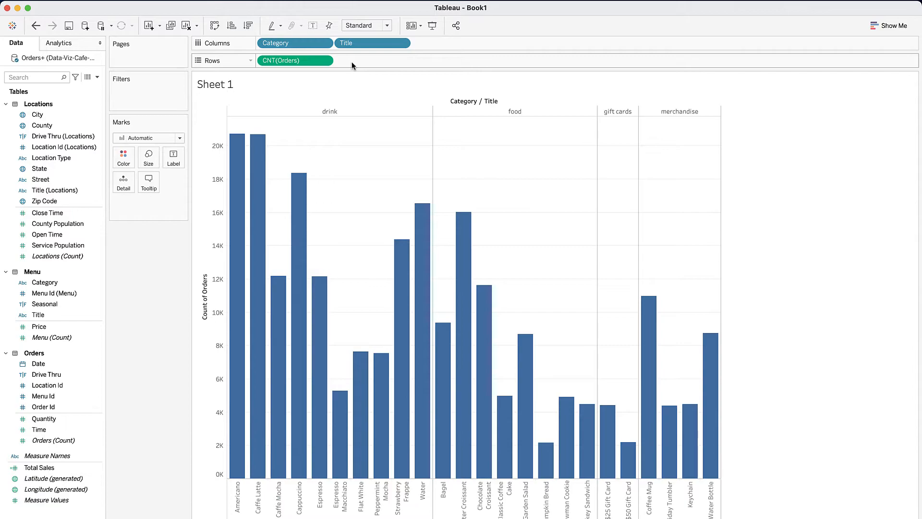
Sort the menu item bars in descending order by order count and color them by Category.
{"action": "left_click", "coordinate": [247, 27]}
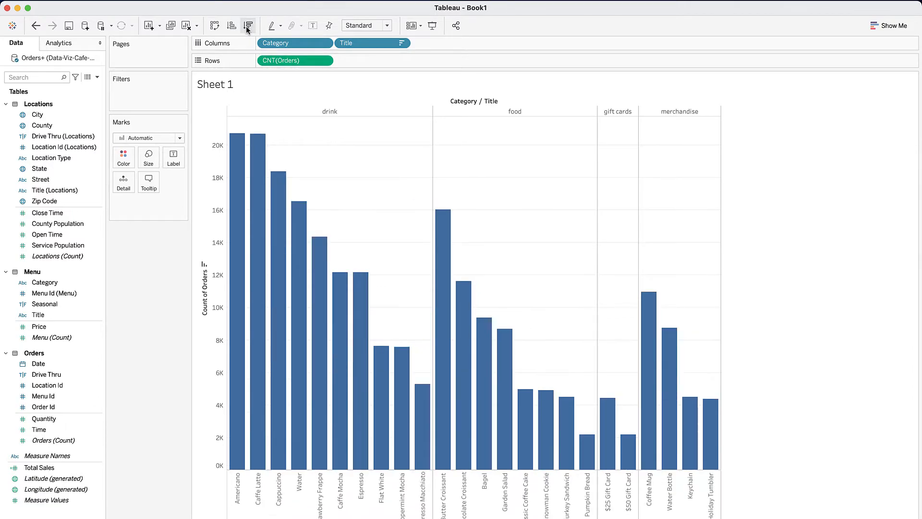
{"action": "left_click_drag", "start_coordinate": [45, 283], "coordinate": [121, 157]}
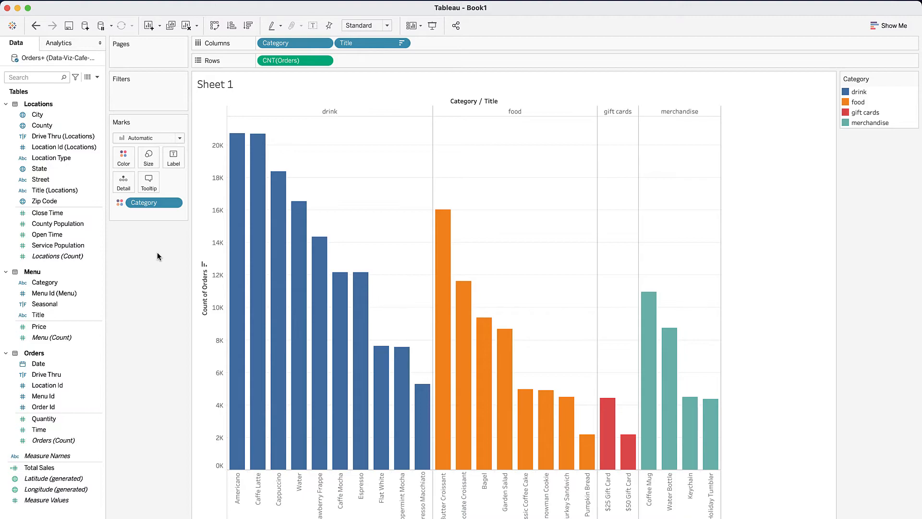
Add a reference line for the average order count with Entire Table scope and check its tooltip on the chart.
{"action": "left_click", "coordinate": [60, 45]}
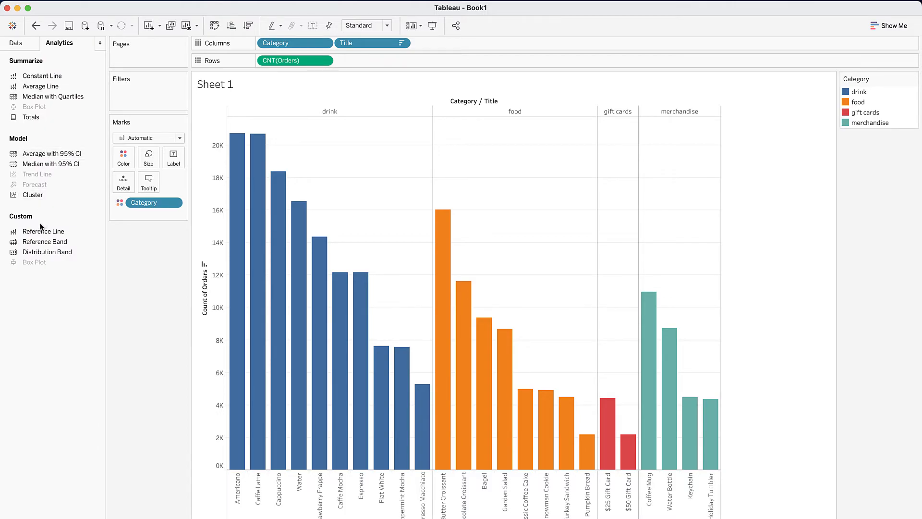
{"action": "left_click_drag", "start_coordinate": [39, 233], "coordinate": [290, 117]}
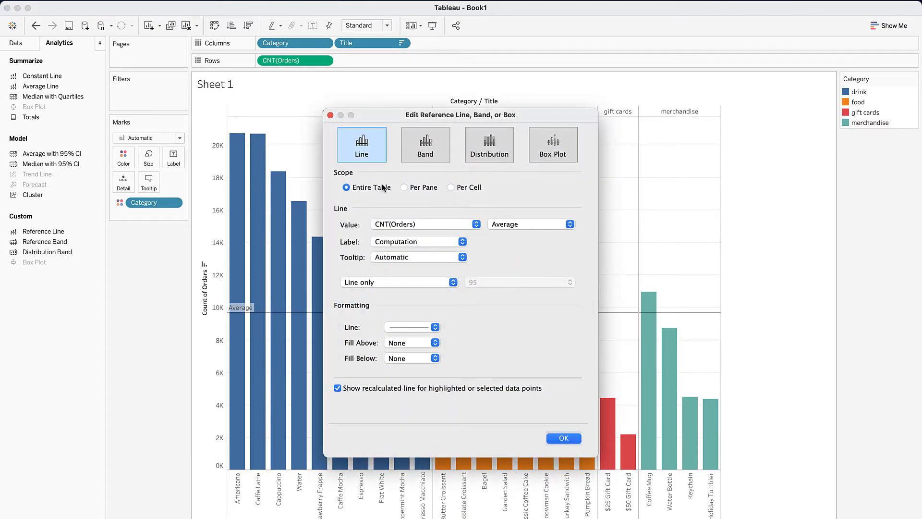
{"action": "left_click", "coordinate": [564, 439]}
{"action": "mouse_move", "coordinate": [566, 315]}
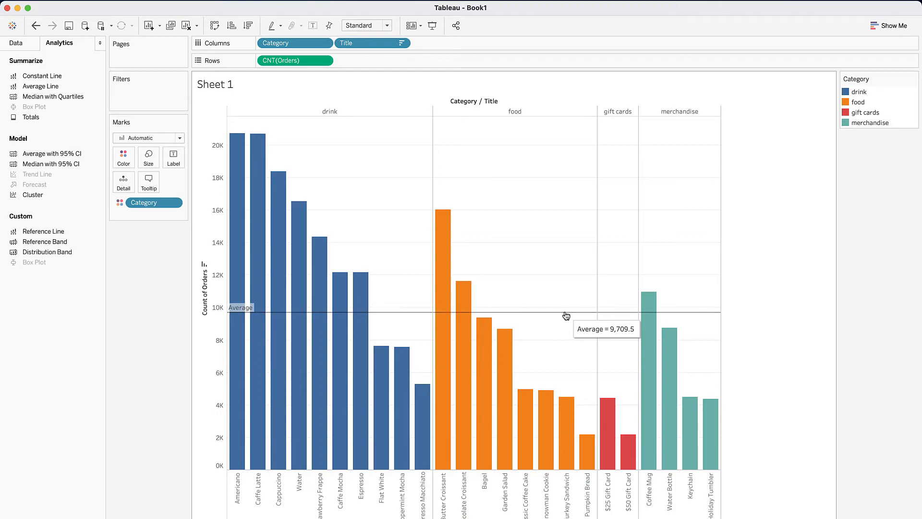
Set the average reference line's scope to Per Pane and check the average tooltips for drink, food and gift cards.
{"action": "left_click", "coordinate": [566, 315]}
{"action": "left_click", "coordinate": [619, 313]}
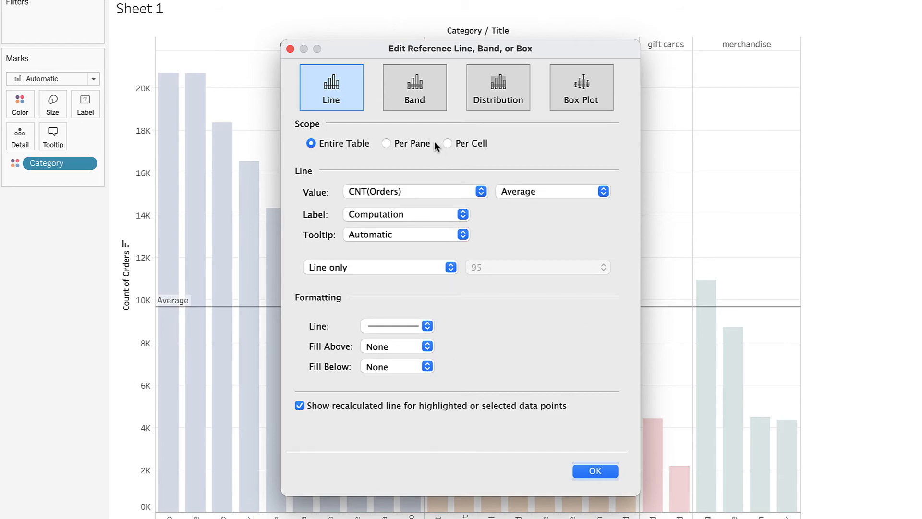
{"action": "left_click", "coordinate": [414, 141]}
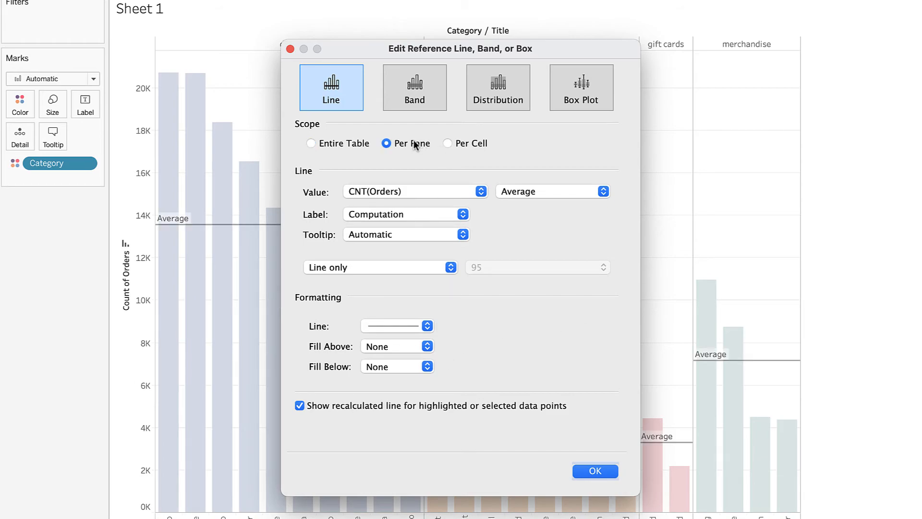
{"action": "left_click", "coordinate": [581, 470]}
{"action": "mouse_move", "coordinate": [329, 302]}
{"action": "mouse_move", "coordinate": [340, 225]}
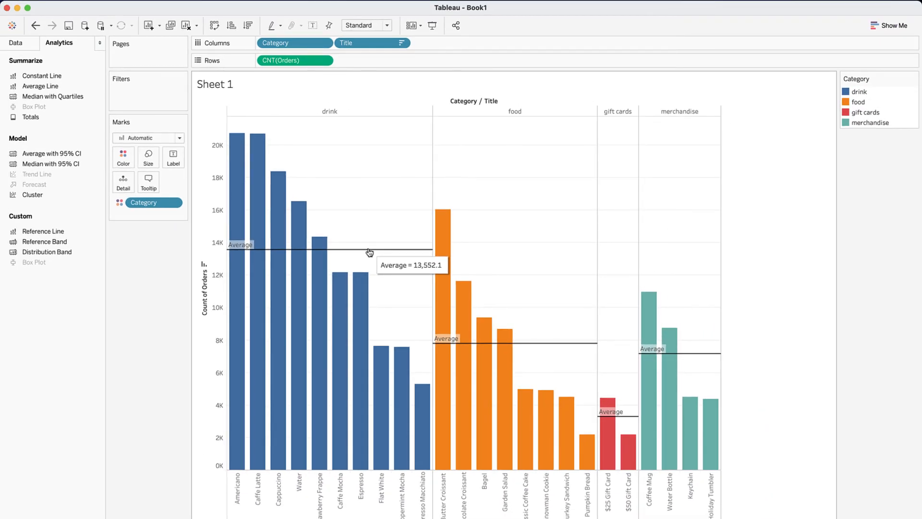
{"action": "mouse_move", "coordinate": [545, 346]}
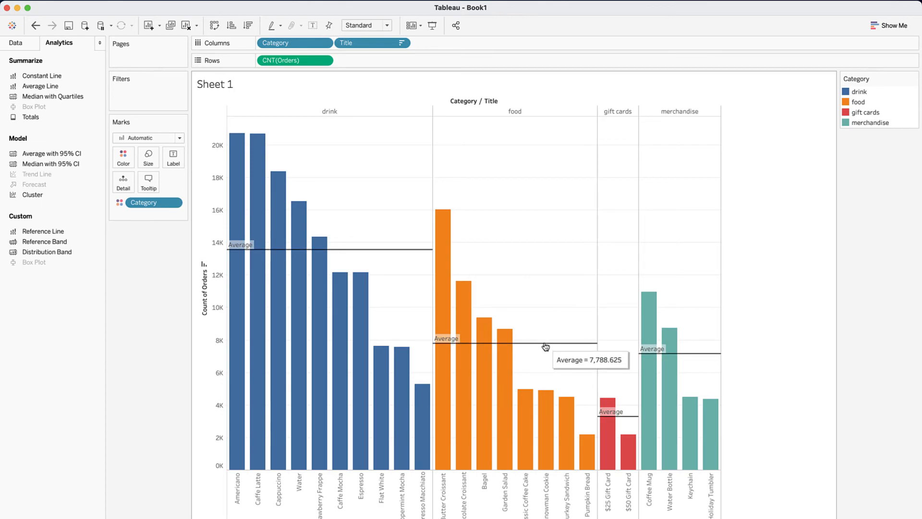
{"action": "mouse_move", "coordinate": [625, 420]}
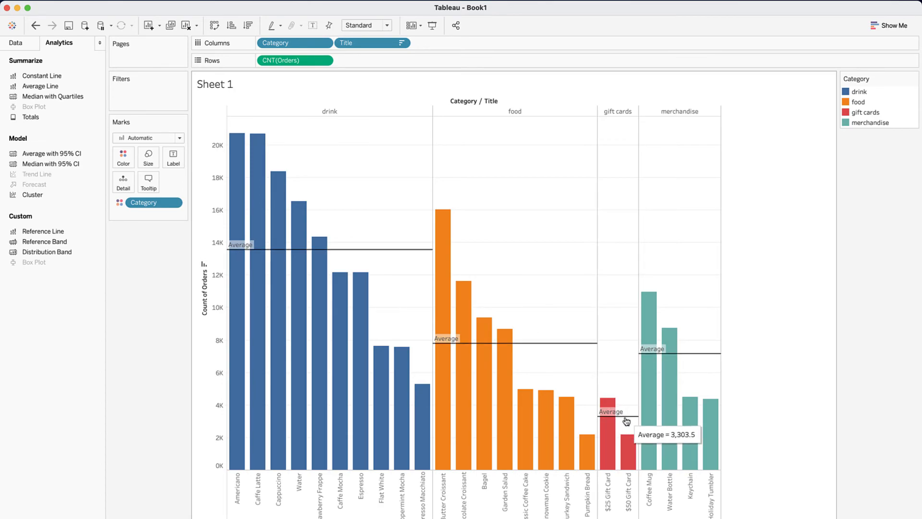
Preview the average reference line as a Per Pane band from minimum to maximum order count, and discard the change.
{"action": "left_click", "coordinate": [607, 344]}
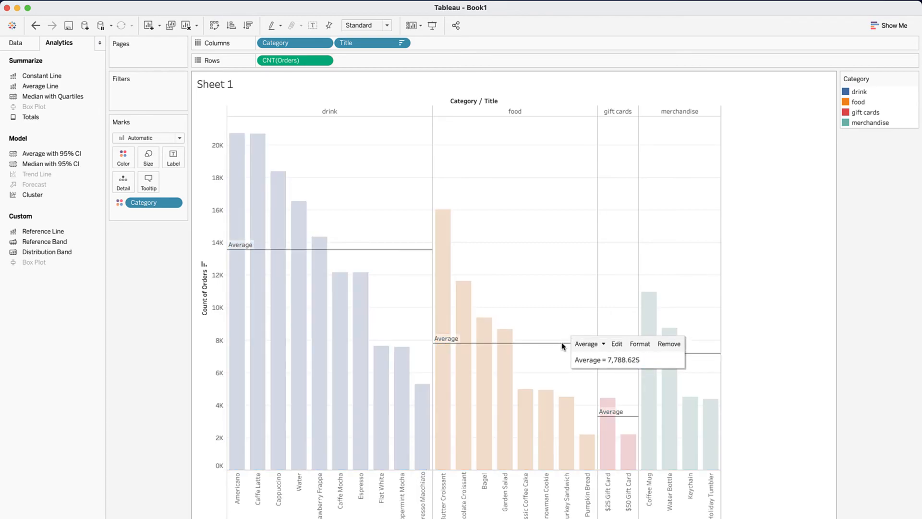
{"action": "left_click", "coordinate": [617, 344]}
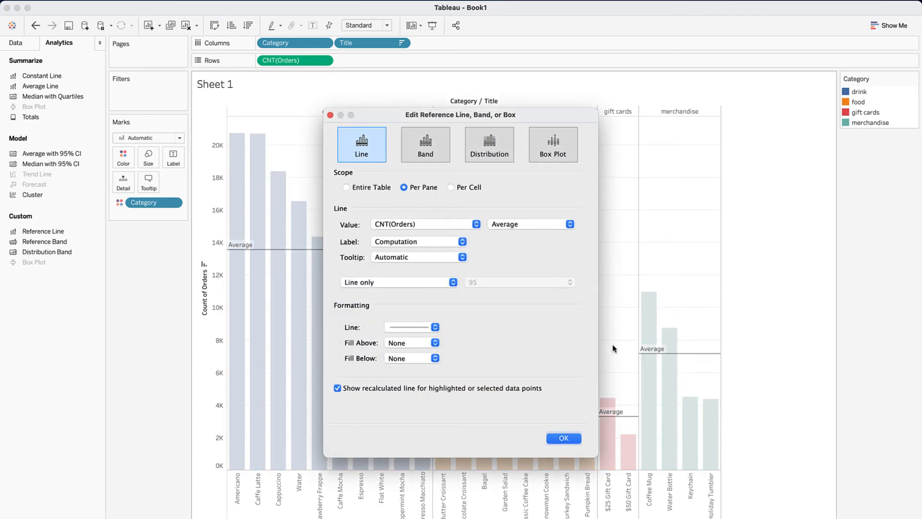
{"action": "left_click", "coordinate": [429, 150]}
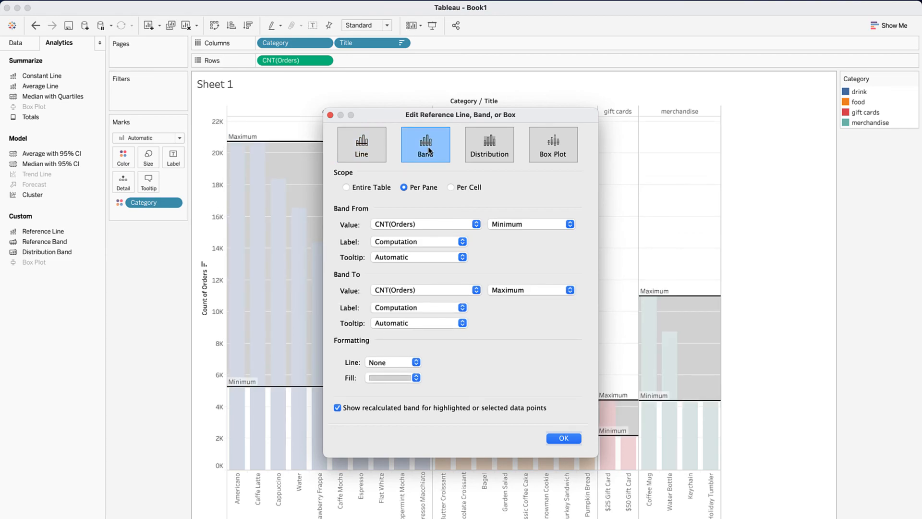
{"action": "key", "text": "Escape"}
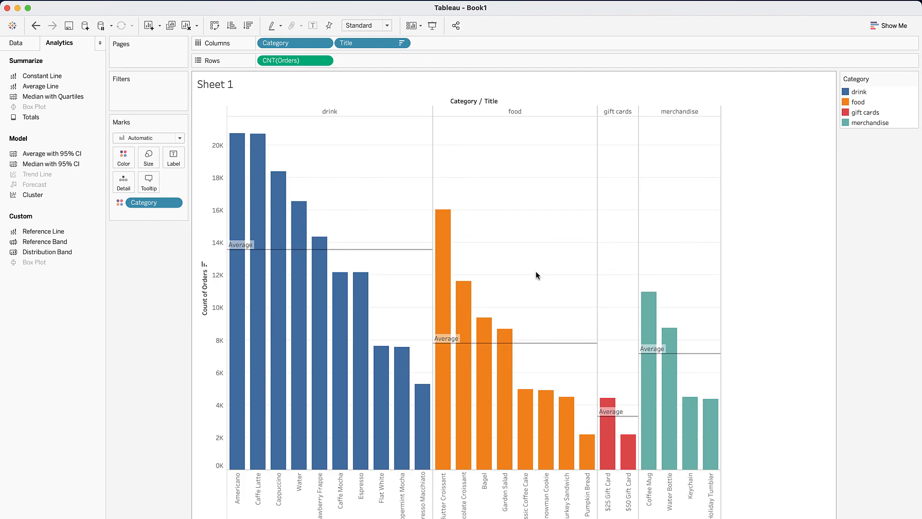
Remove the average reference line from the order count bar chart.
{"action": "left_click", "coordinate": [562, 342]}
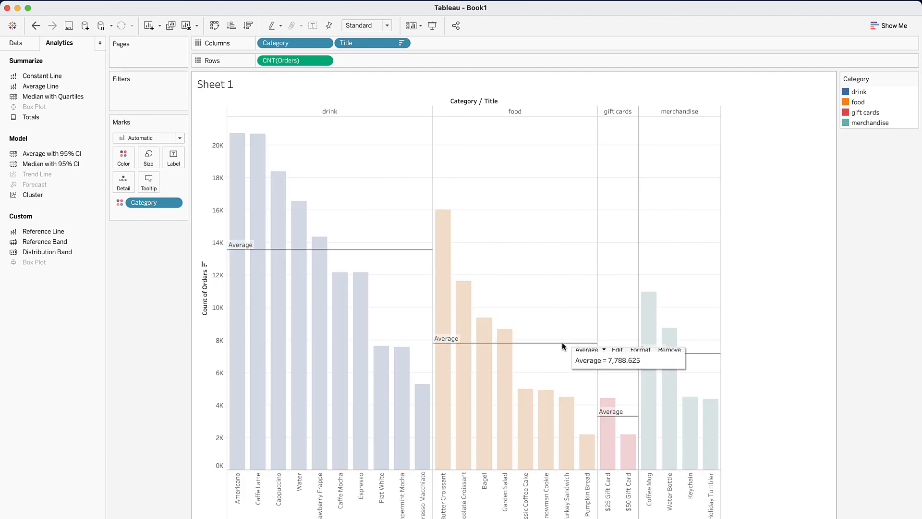
{"action": "left_click", "coordinate": [668, 345]}
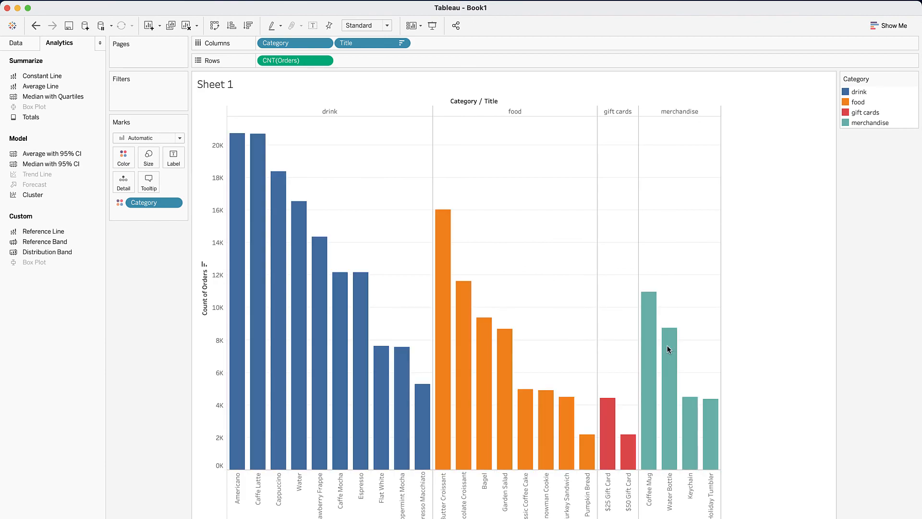